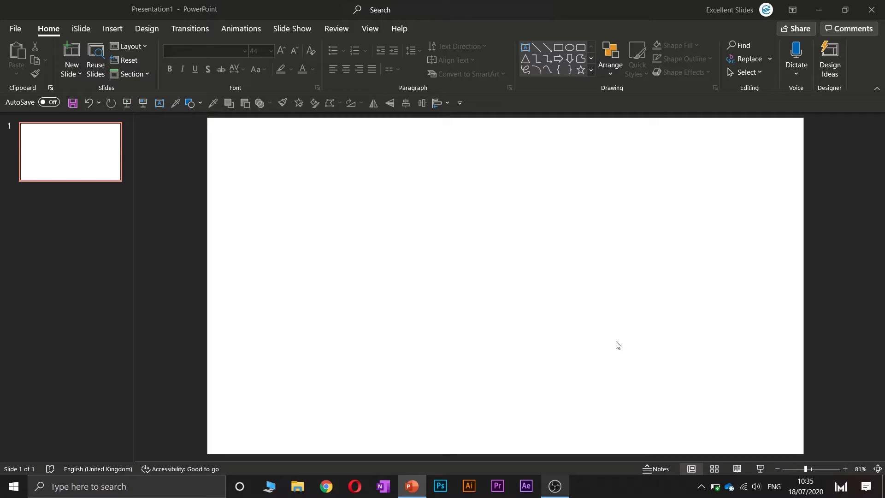
- Draw a wide rectangle near the top-left and a taller one overlapping it
mouse_move(717, 493)
left_click(200, 103)
left_click(223, 134)
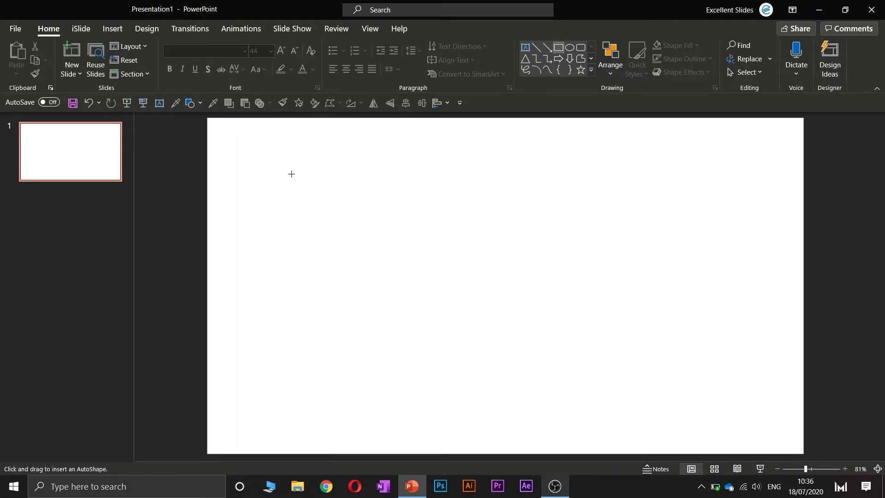
left_click_drag(243, 152, 446, 217)
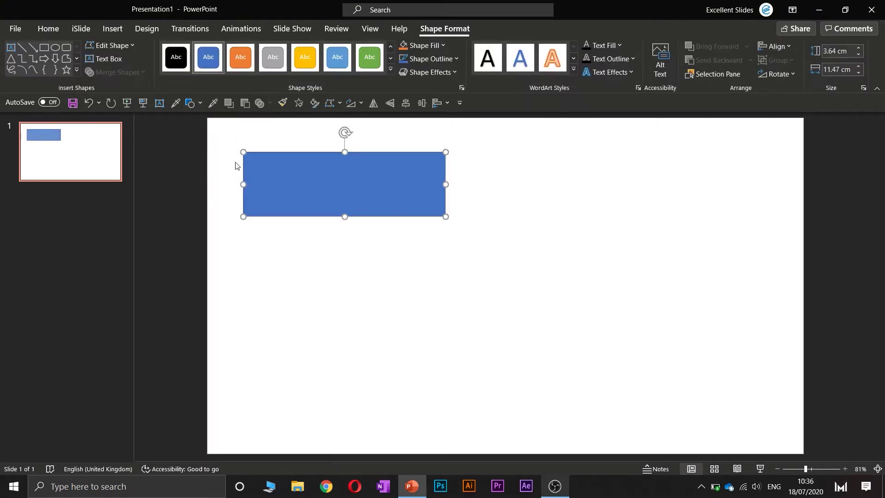
left_click(191, 103)
left_click(223, 134)
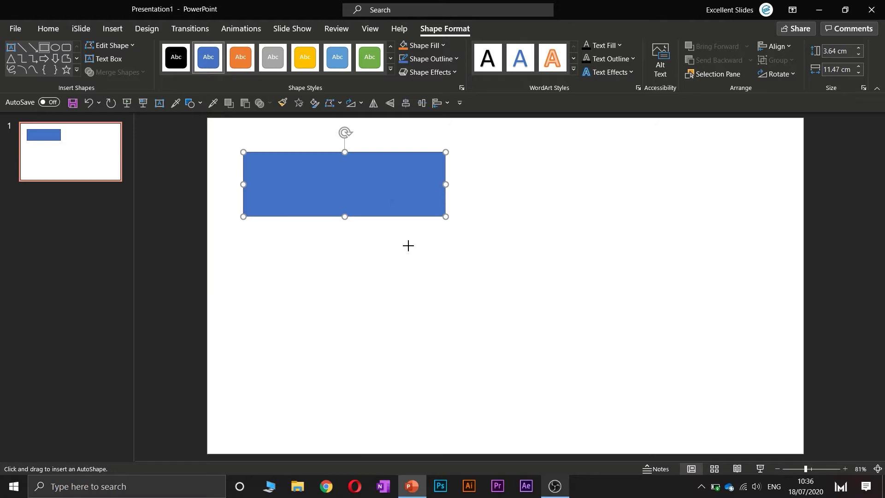
left_click_drag(390, 199, 512, 365)
- Draw a third and a fourth rectangle and move them to overlap the first two
left_click(194, 106)
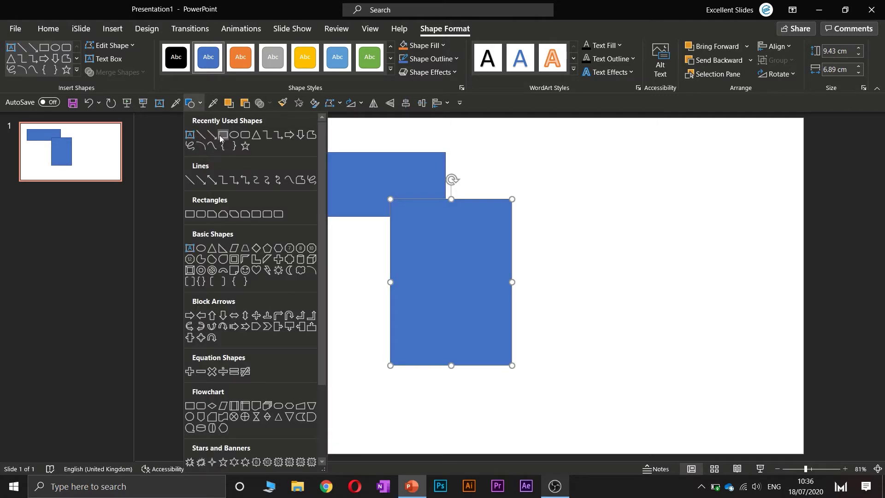
left_click(223, 135)
left_click_drag(445, 165, 672, 296)
left_click_drag(559, 235, 519, 220)
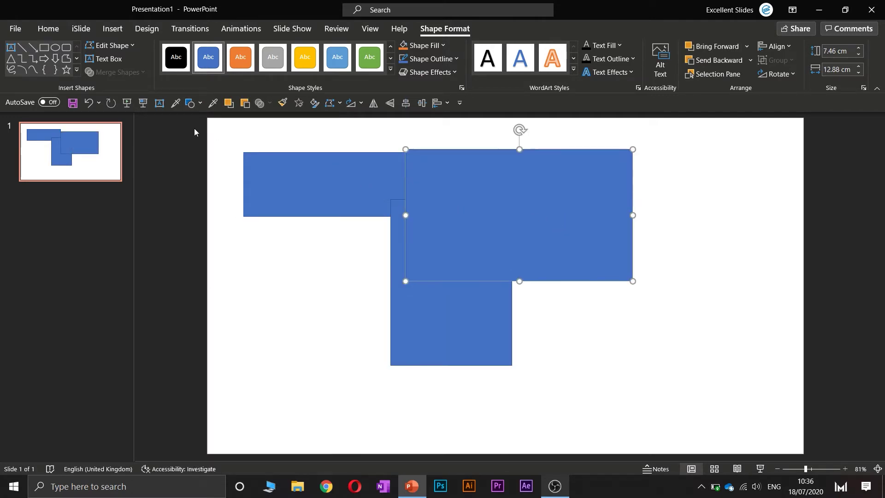
left_click(192, 103)
left_click(221, 136)
mouse_move(330, 216)
left_mouse_down()
mouse_move(482, 341)
mouse_move(481, 380)
left_mouse_up()
mouse_move(425, 291)
left_mouse_down()
mouse_move(401, 258)
mouse_move(346, 252)
mouse_move(380, 251)
left_mouse_up()
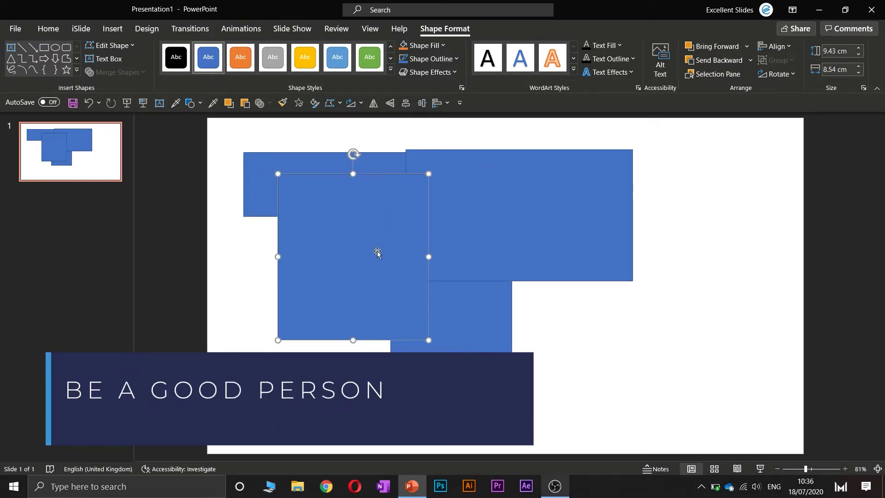
- Fill the rectangles orange, green and yellow, leaving one blue
left_click(406, 46)
left_click(478, 187)
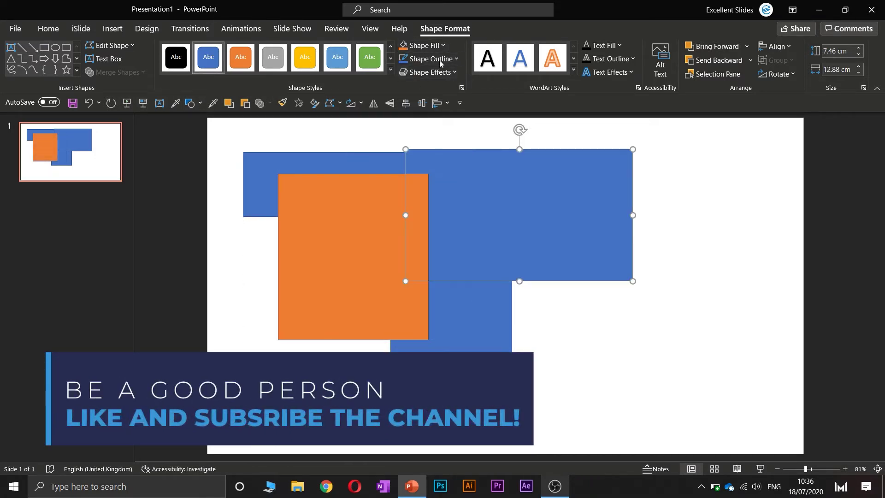
left_click(442, 45)
left_click(485, 75)
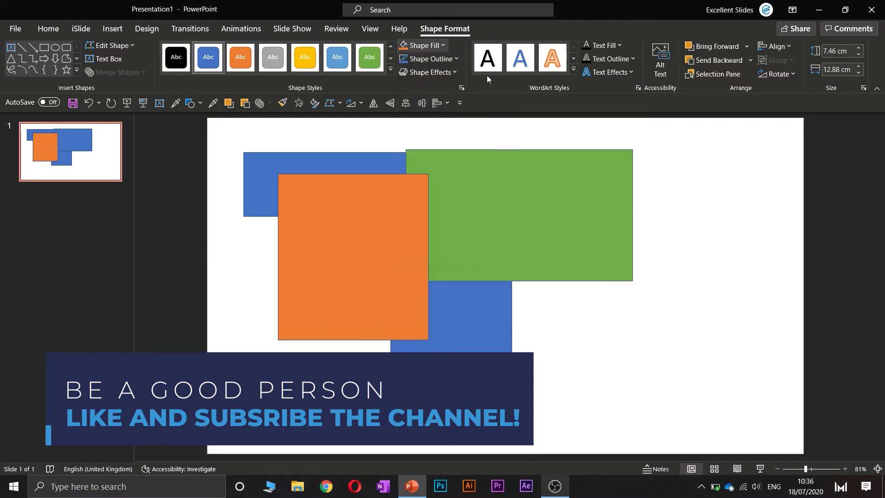
left_click(461, 294)
left_click(430, 51)
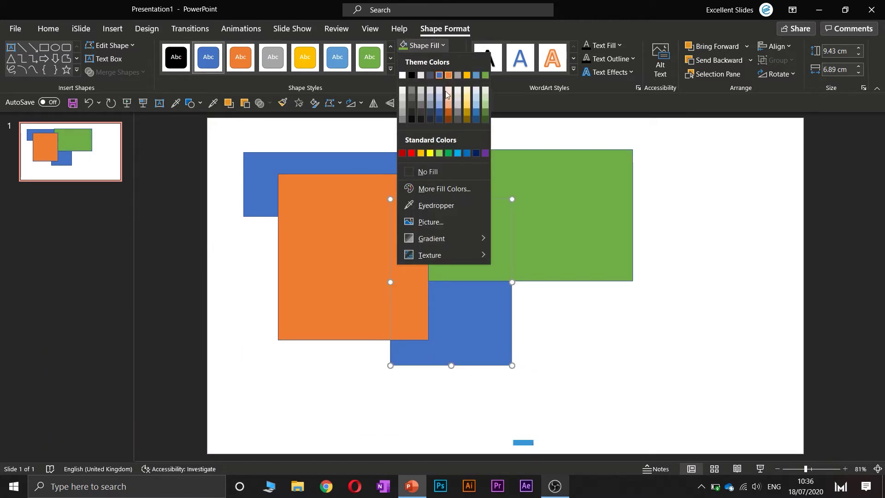
left_click(432, 153)
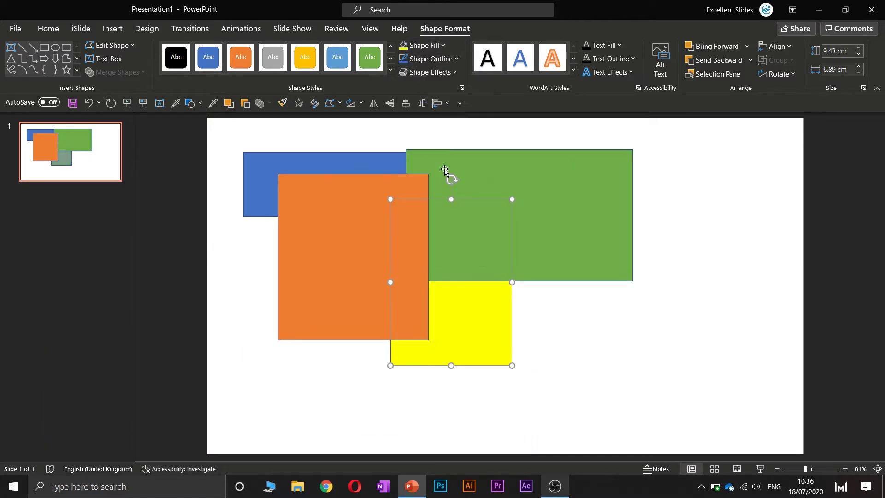
- Select all four rectangles and set Shape Outline to No Outline
left_click(352, 247, "shift")
left_click(299, 161, "shift")
left_click(511, 186, "shift")
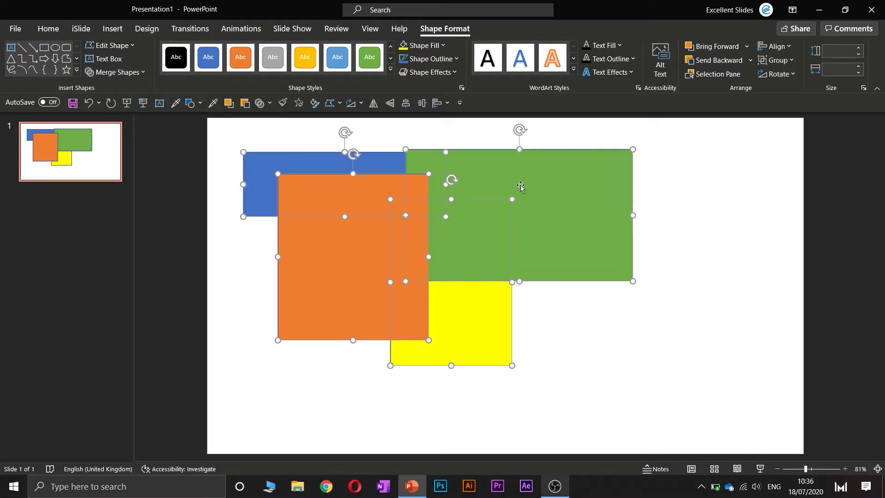
left_click(442, 62)
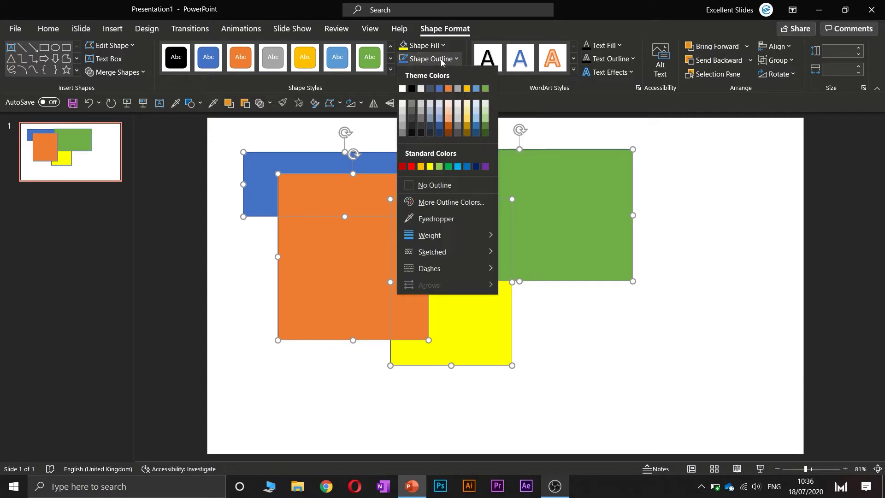
left_click(436, 184)
left_click(676, 307)
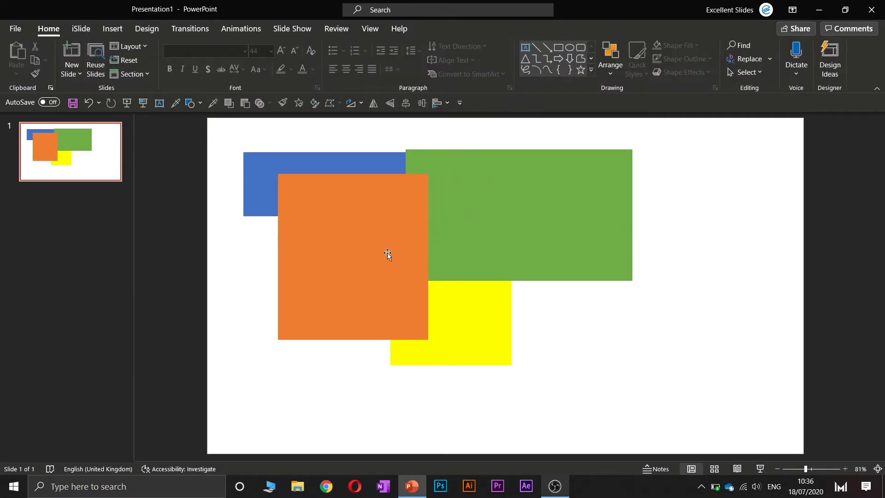
- Move the orange rectangle up-right over the green and open the Selection Pane listing Rectangles 4–7
left_click_drag(387, 254, 455, 226)
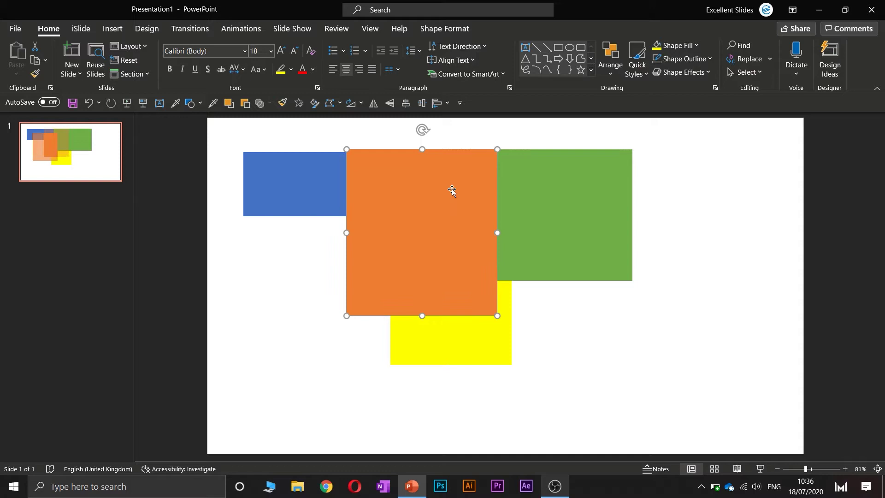
left_click_drag(452, 192, 445, 178)
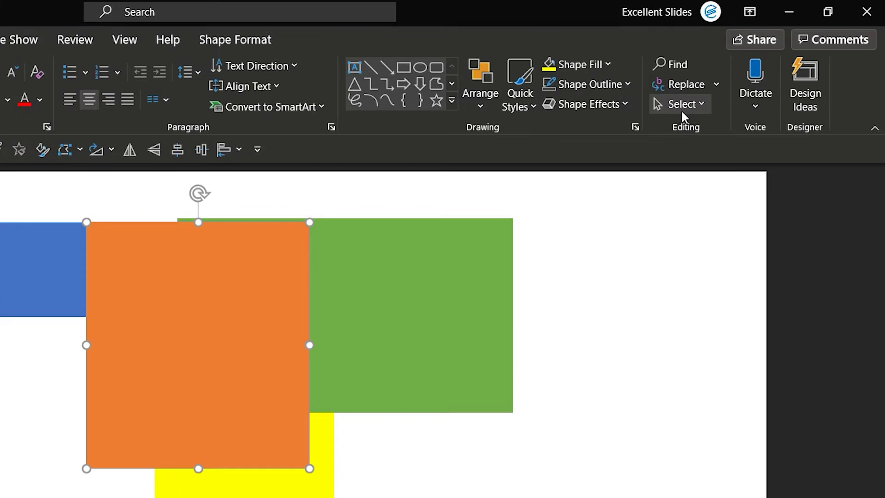
left_click(749, 75)
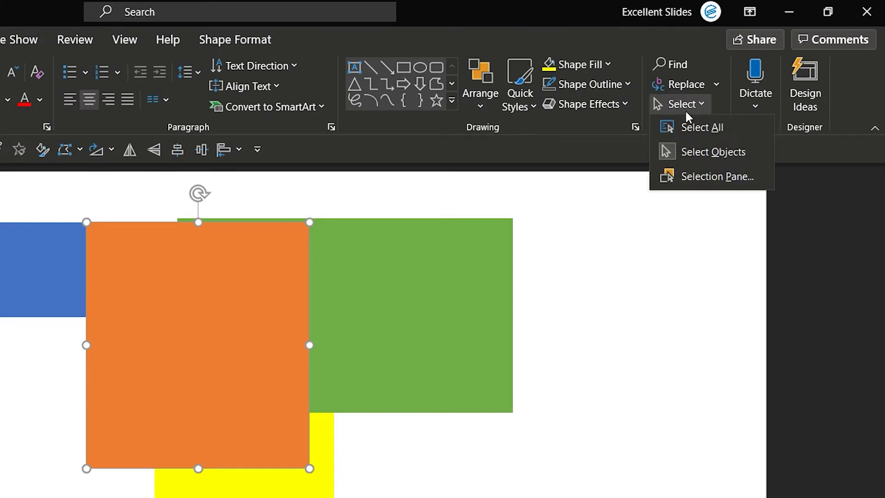
left_click(699, 176)
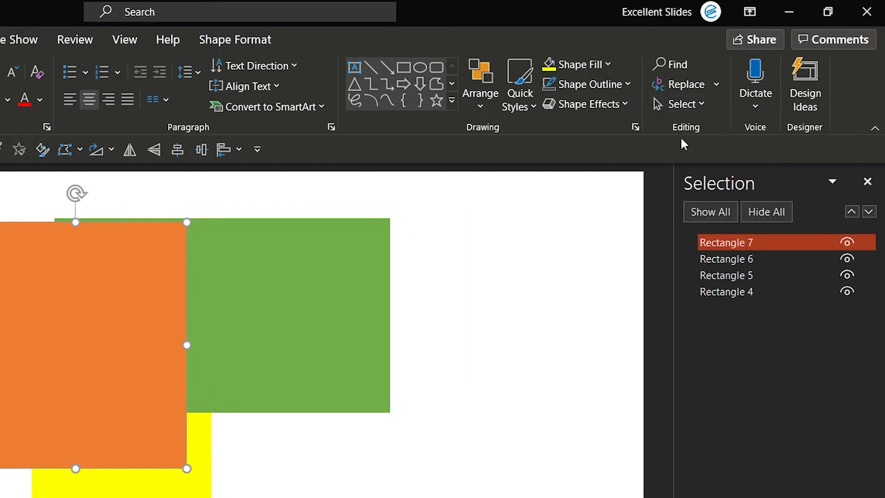
left_click_drag(112, 320, 138, 308)
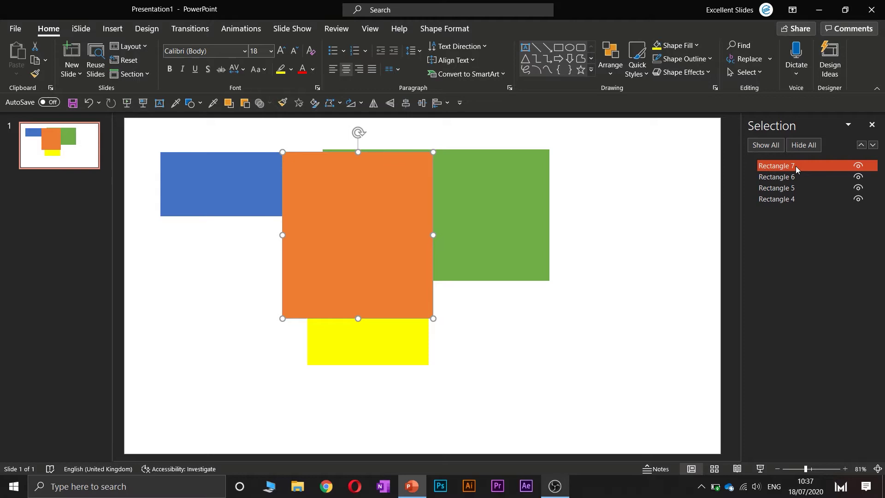
- Select the green, yellow, blue and orange rectangles to match them with their Selection Pane entries
left_click(508, 195)
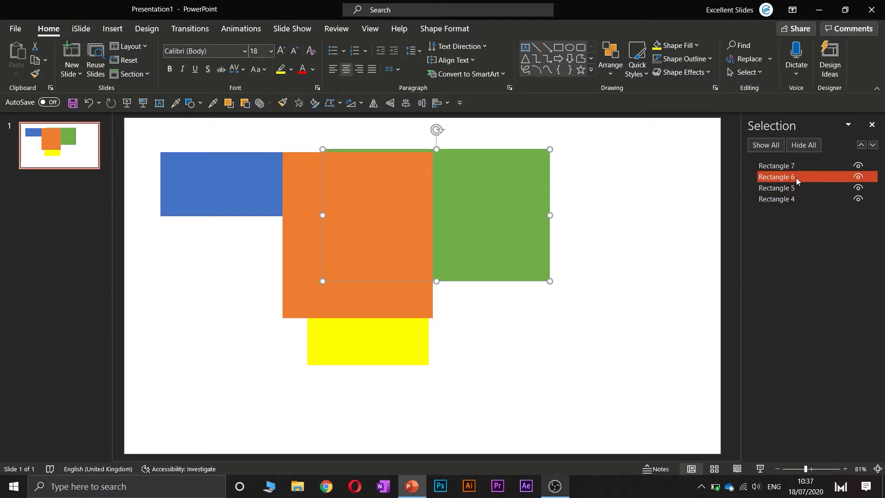
left_click(412, 352)
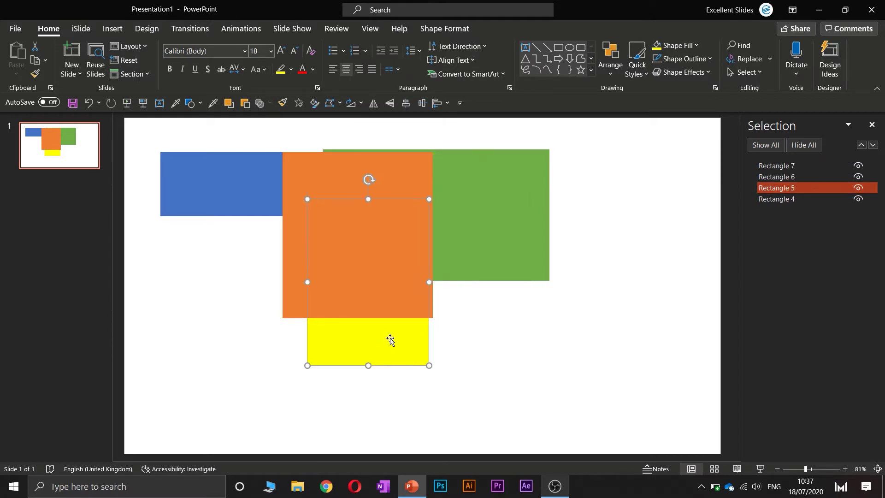
left_click(223, 164)
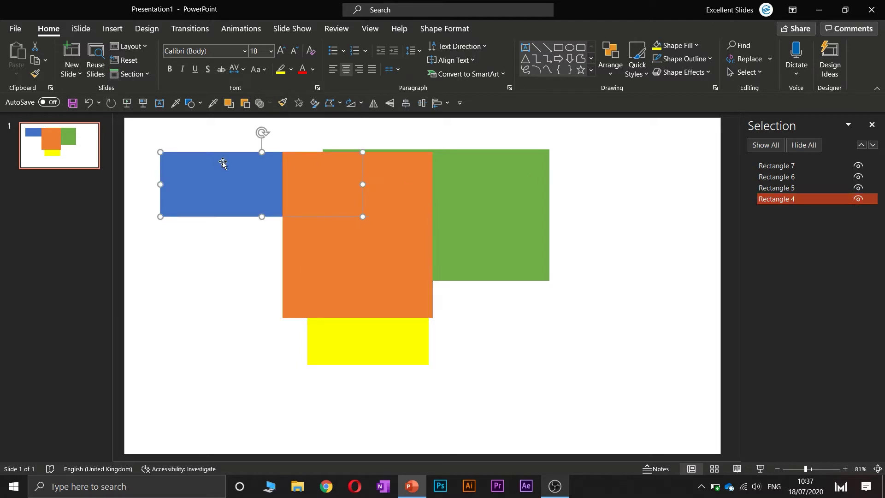
left_click(419, 183)
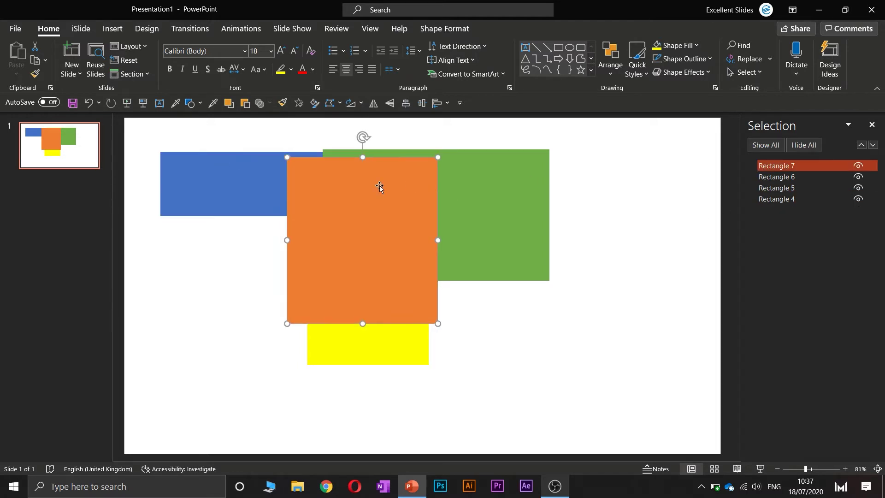
- Reposition the orange, green and yellow rectangles, then drag Rectangle 5 to the list's top
left_click_drag(379, 184, 585, 264)
left_click_drag(380, 207, 423, 208)
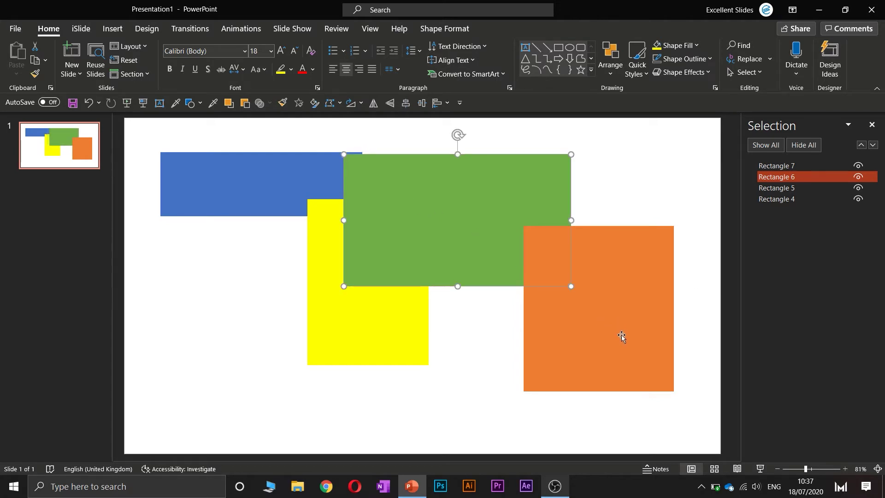
left_click_drag(621, 335, 380, 260)
left_click(474, 235)
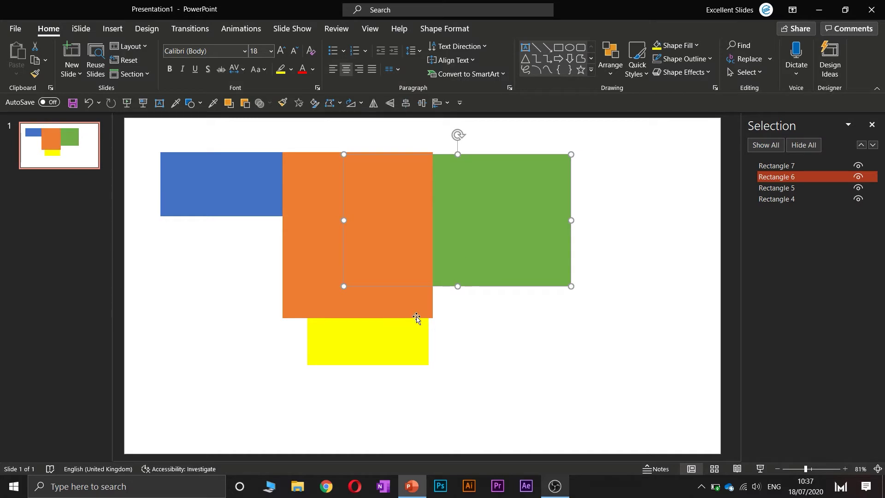
mouse_move(409, 332)
left_mouse_down()
mouse_move(411, 341)
mouse_move(411, 333)
left_mouse_up()
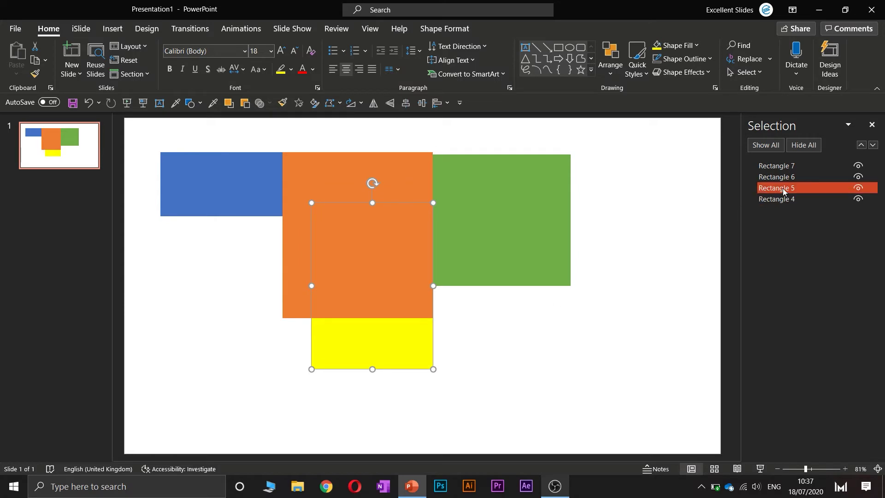
left_click_drag(795, 189, 799, 165)
- Place the yellow above the orange, then drag Rectangle 4 (blue) to the top
left_click(519, 315)
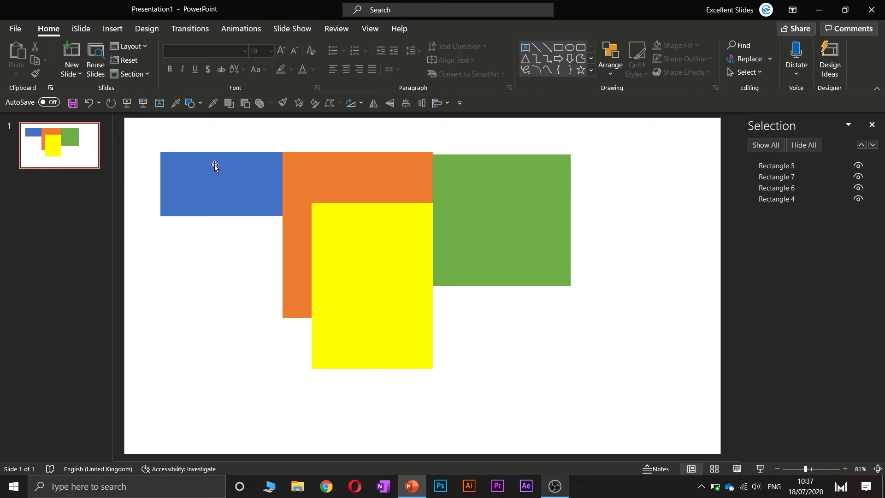
left_click(234, 178)
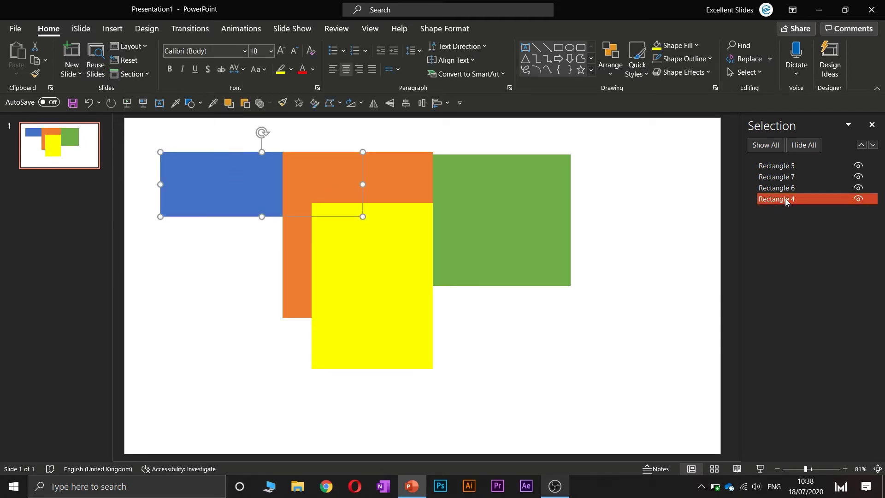
left_click_drag(787, 202, 795, 165)
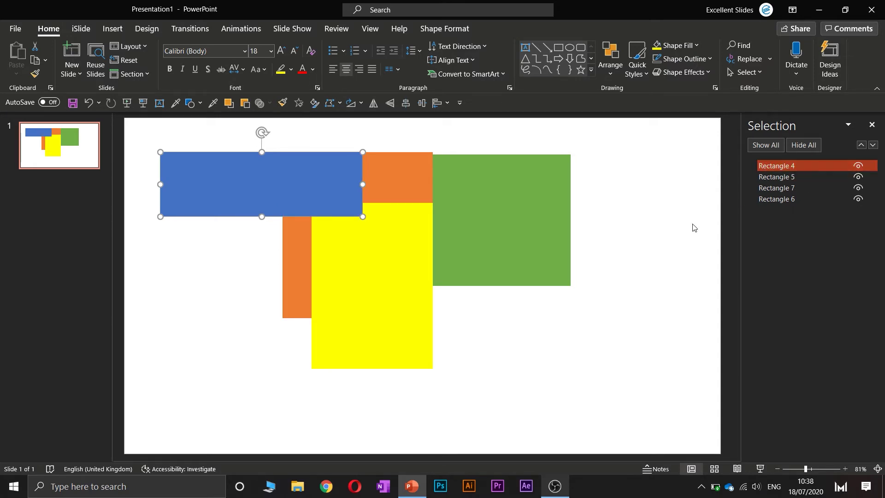
left_click(600, 308)
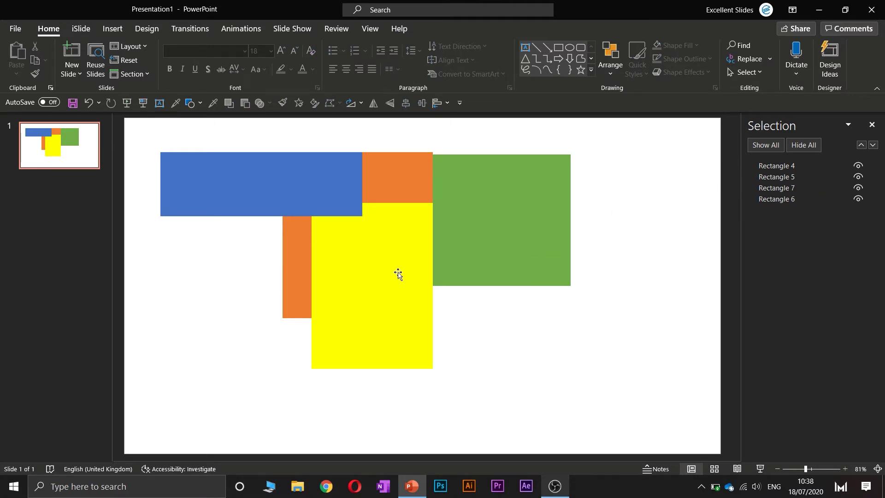
- Bring the green rectangle to front, send it to back, then restore it frontmost with Ctrl+Shift+]
left_click(513, 180)
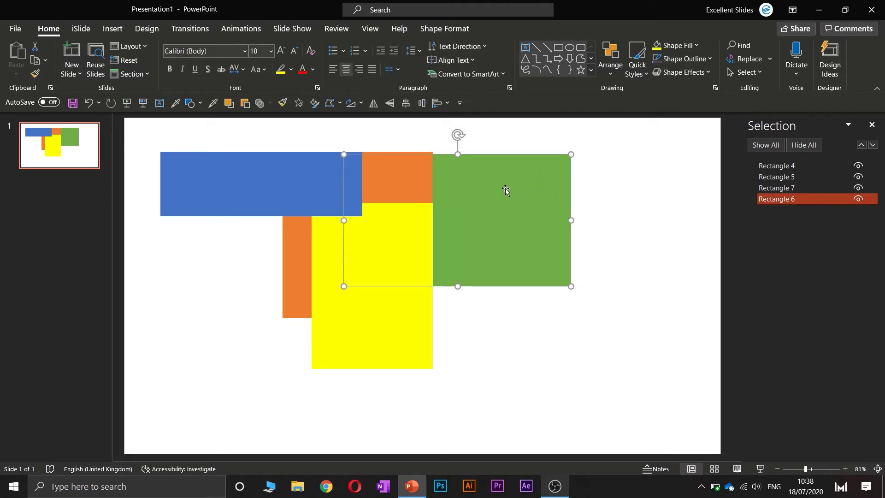
right_click(483, 201)
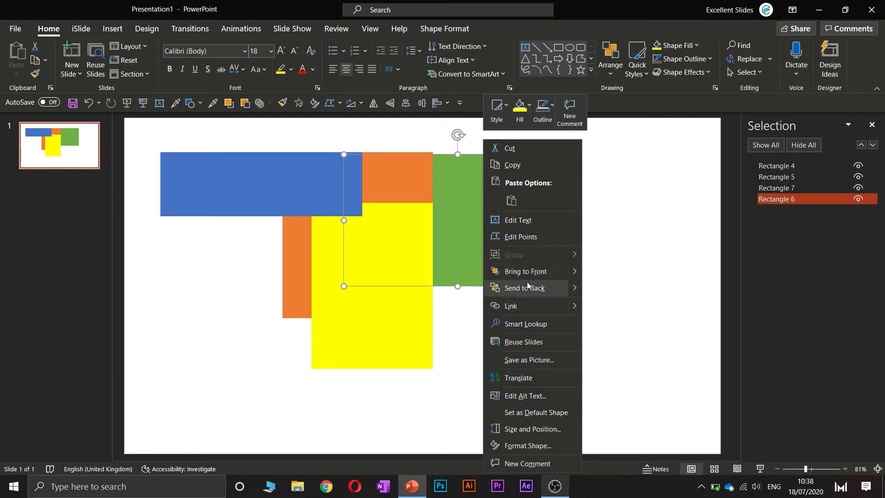
left_click(550, 276)
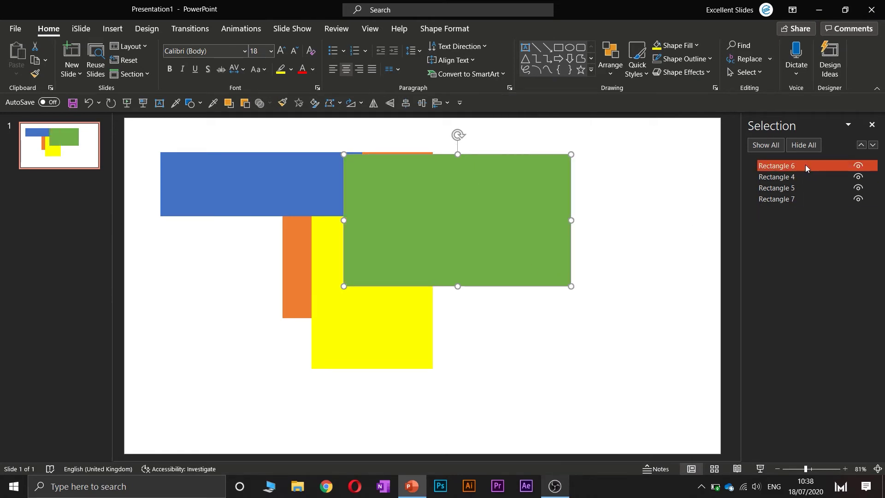
left_click_drag(805, 165, 805, 205)
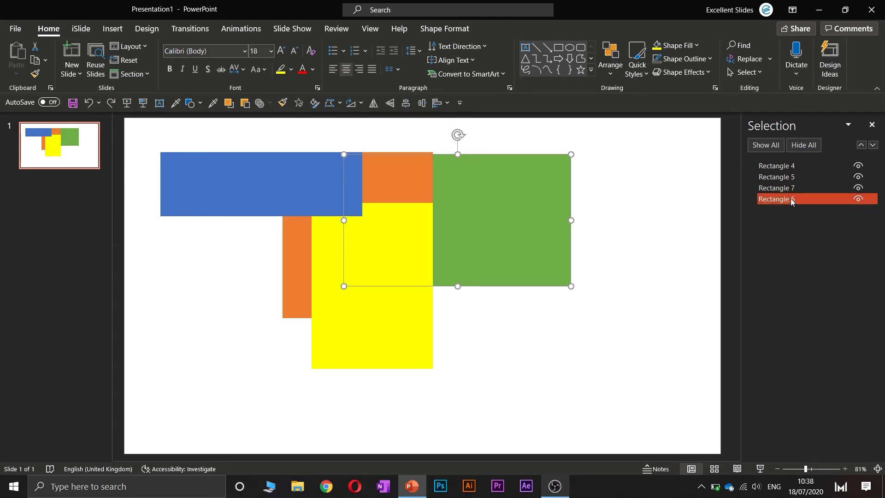
key("ctrl+shift+bracketright")
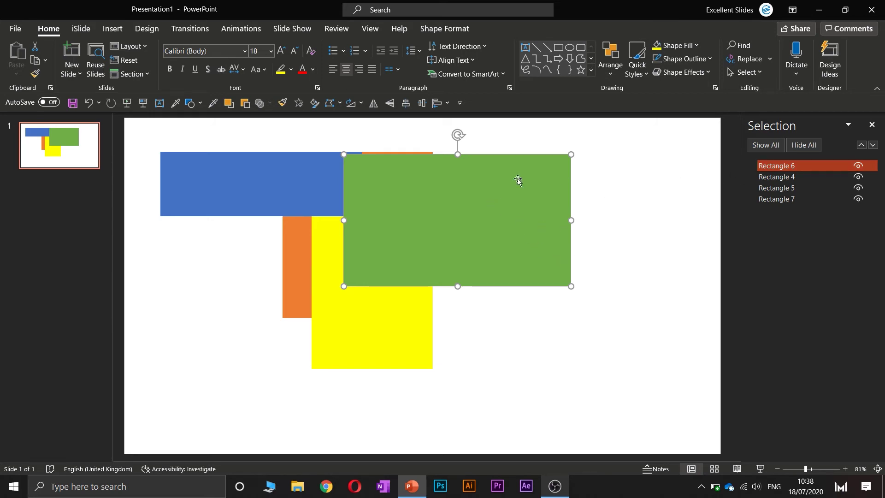
- Ctrl-select several rectangle entries together in the Selection Pane
left_click(834, 180, "ctrl")
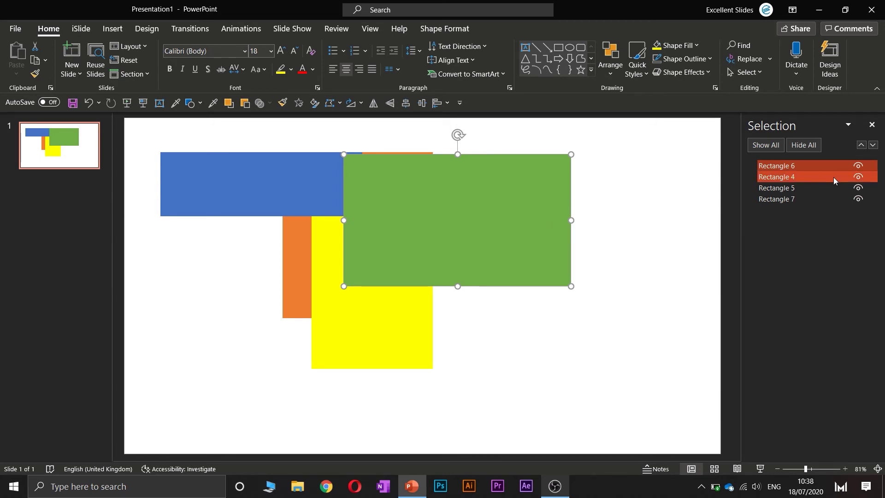
left_click(835, 179, "ctrl")
left_click(795, 188, "ctrl")
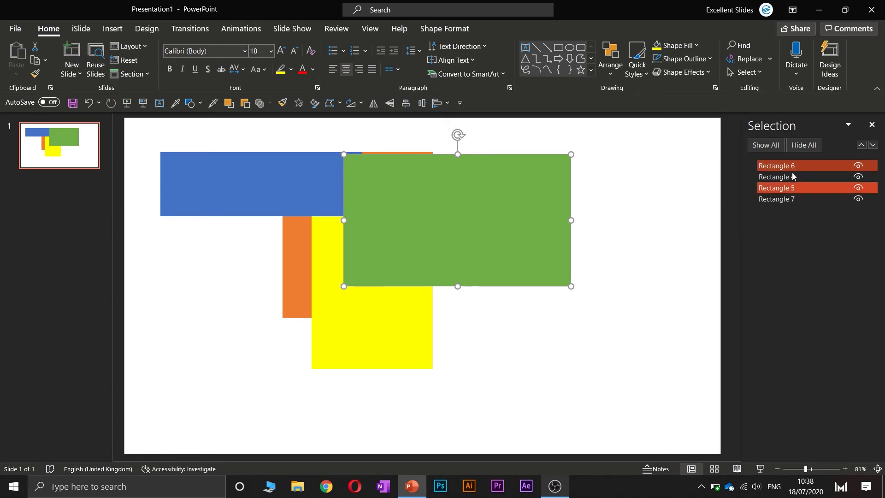
- Send the green rectangle backward one level, just behind the blue
left_click(428, 211)
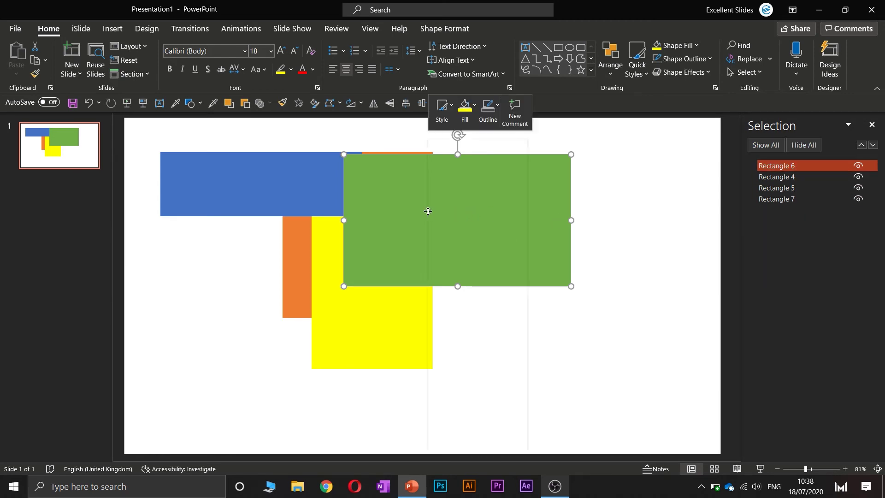
right_click(427, 211)
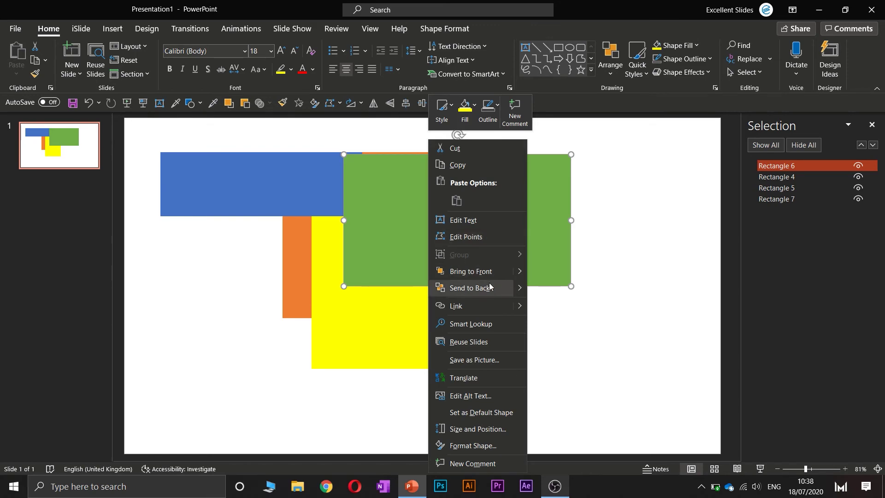
mouse_move(489, 285)
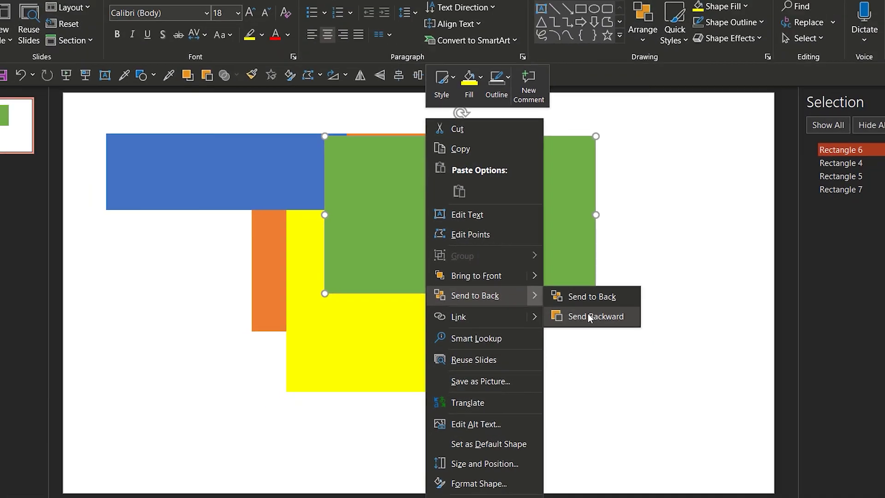
left_click(631, 333)
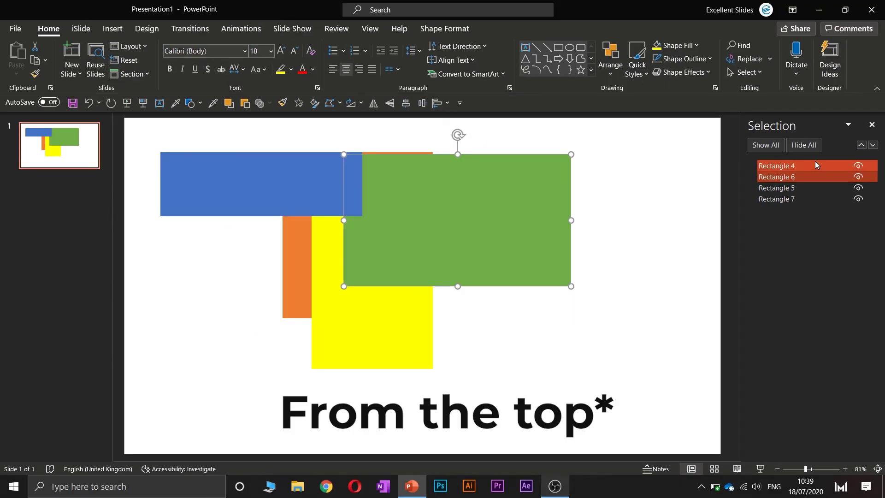
- Nudge the green rectangle right and up so its top edge aligns with the blue's
left_click(828, 177)
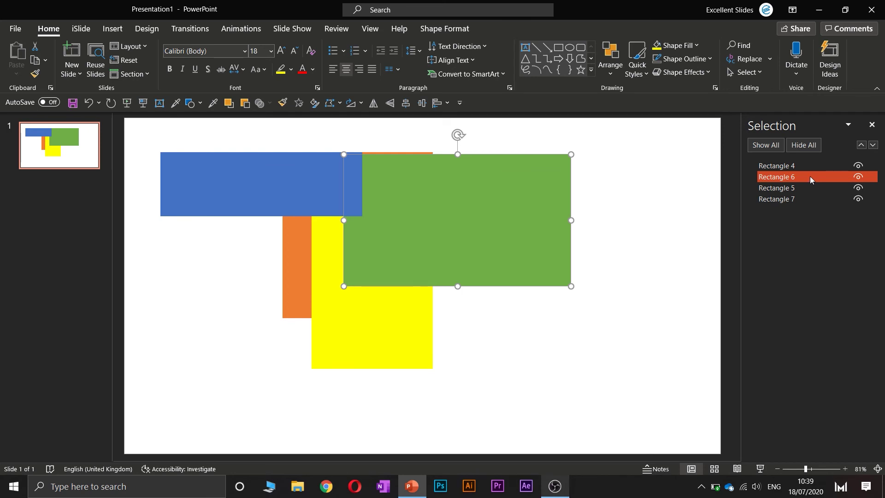
left_click(584, 333)
left_click_drag(478, 230, 493, 228)
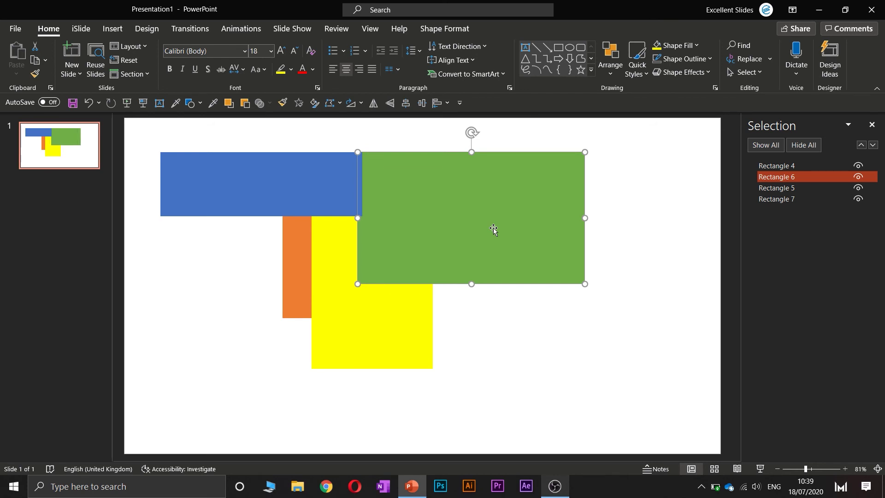